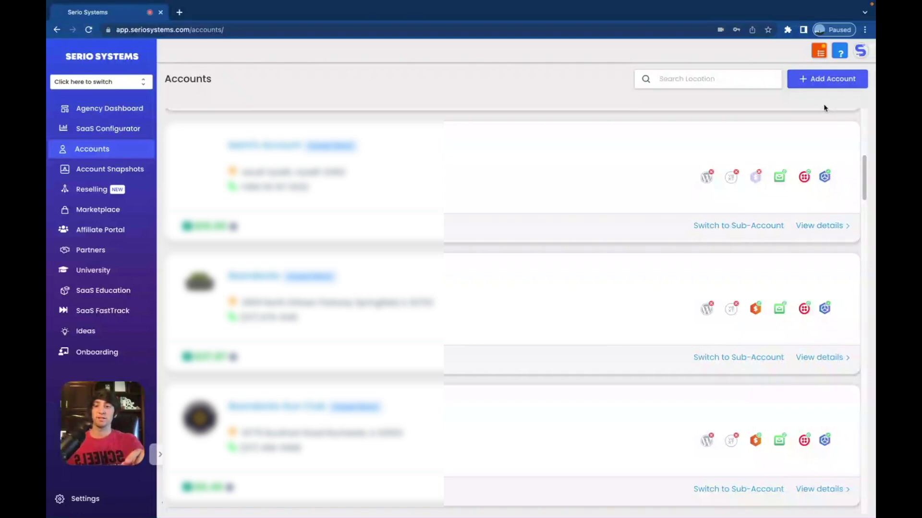
Set the Standard SaaS plan's monthly price to 97.
click(119, 129)
double_click(440, 189)
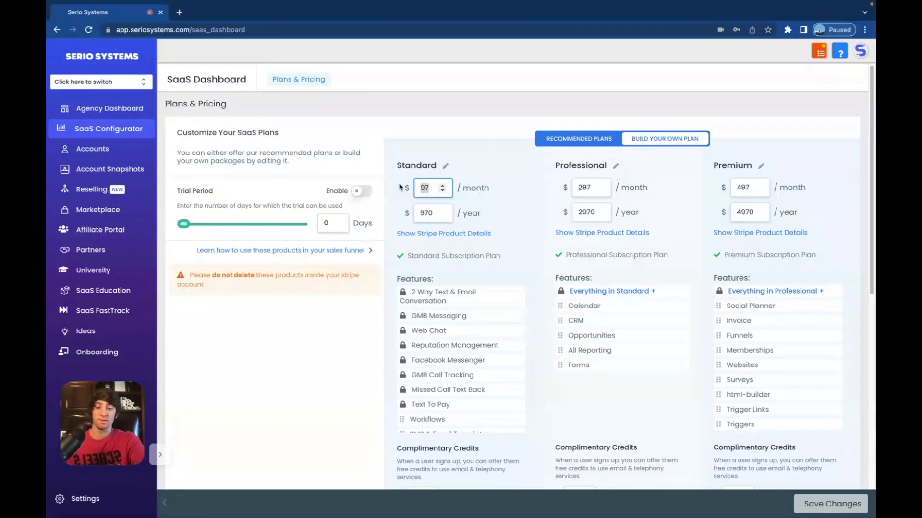
text(97)
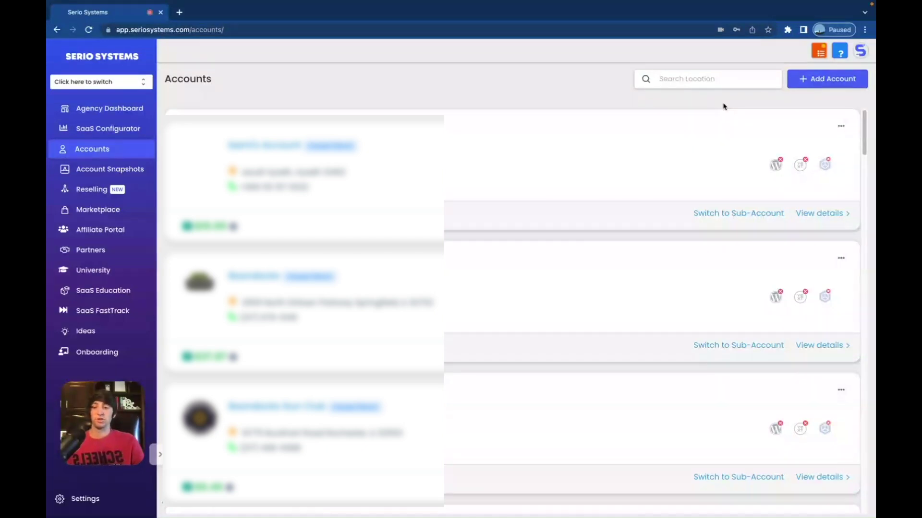
Start a new regular (non-SaaS) client account from the Blank Snapshot.
click(823, 83)
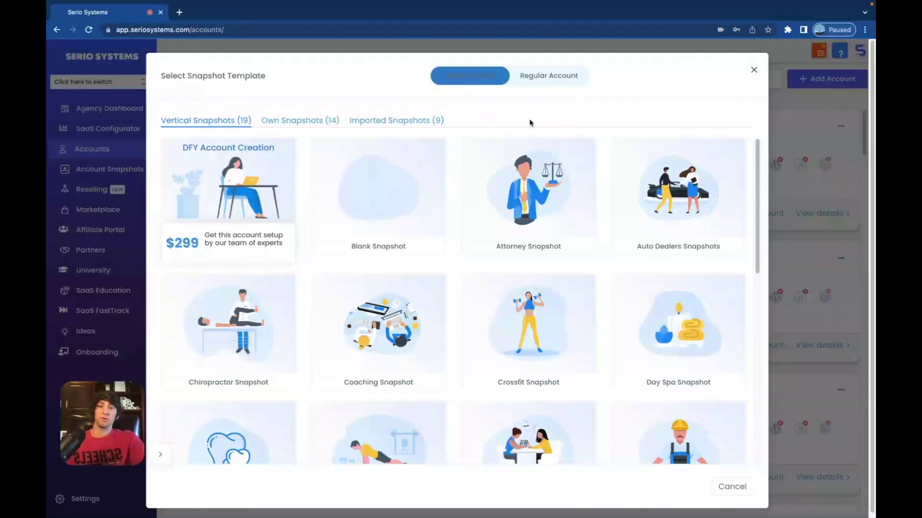
click(547, 76)
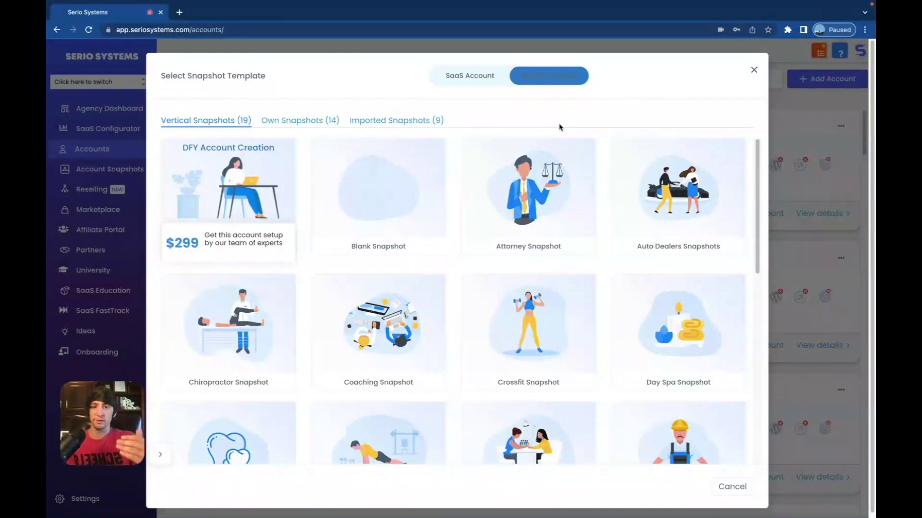
mouse_move(377, 206)
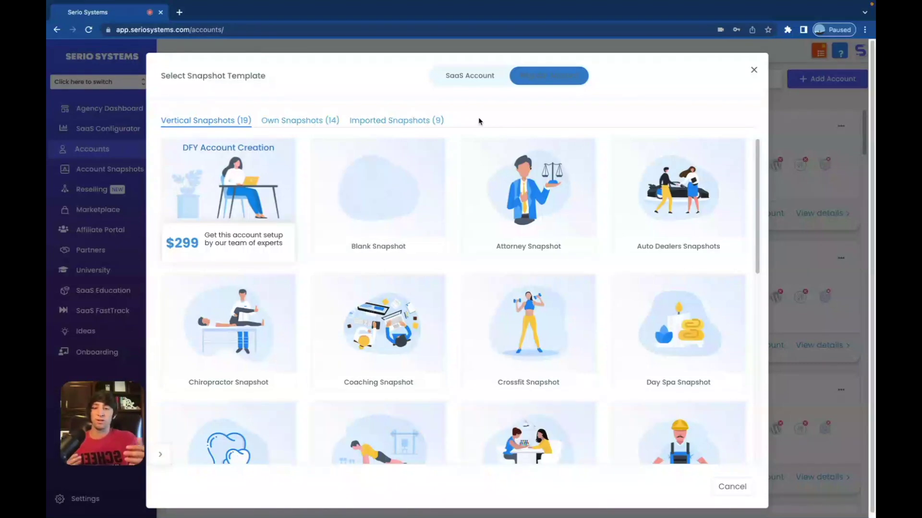
mouse_move(255, 343)
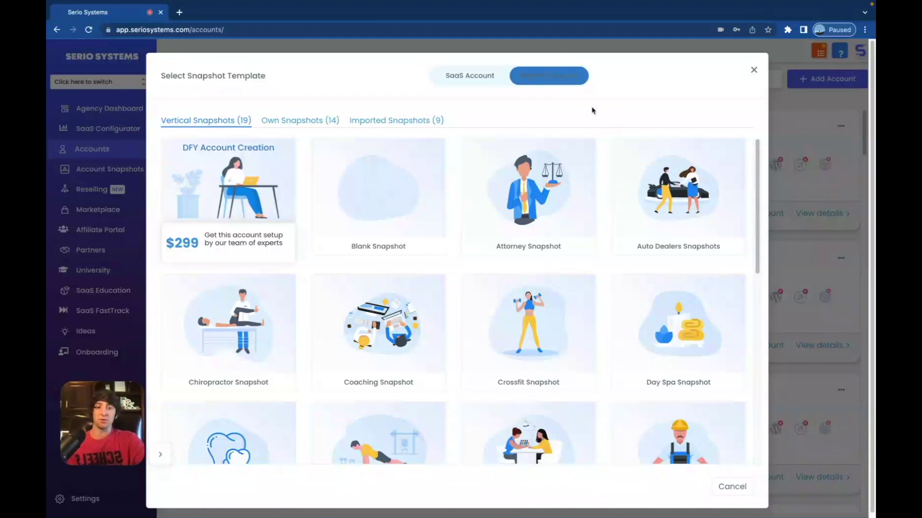
click(378, 198)
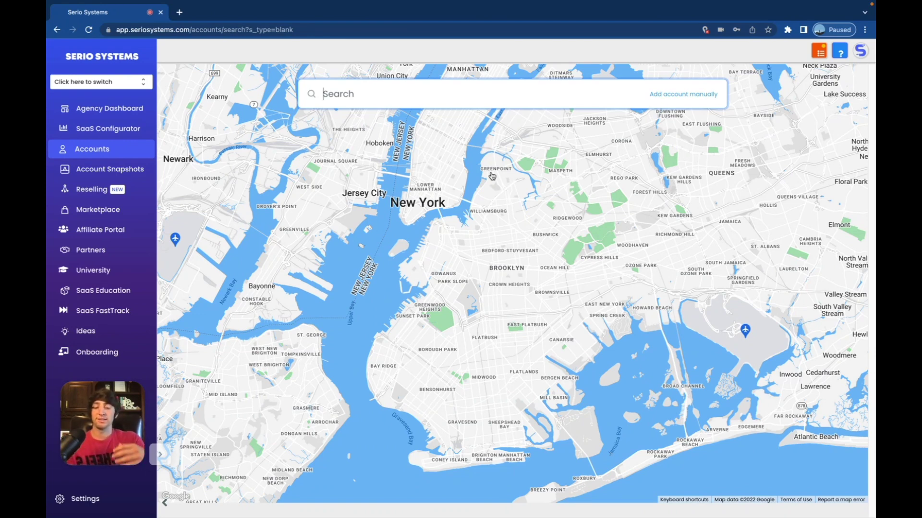
Look through the manual Add account form's fields, then return to Accounts without saving.
click(671, 98)
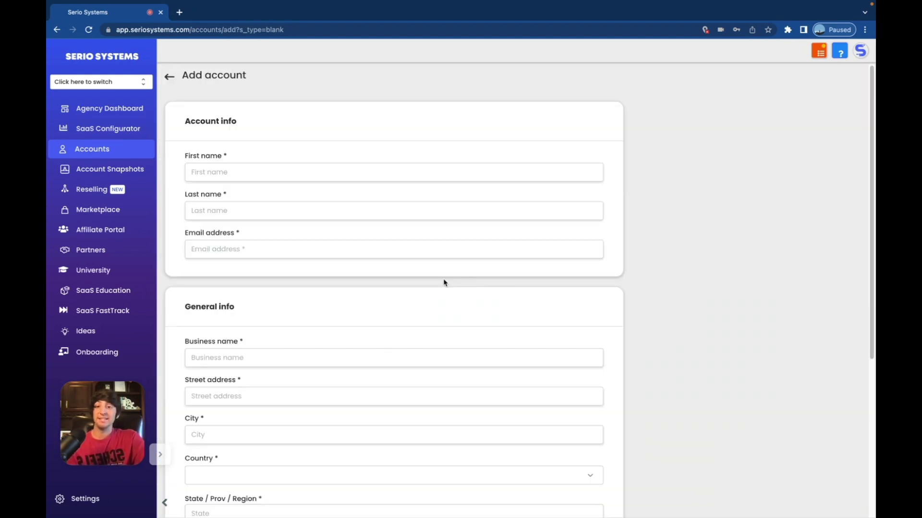
scroll(443, 282, down, 1)
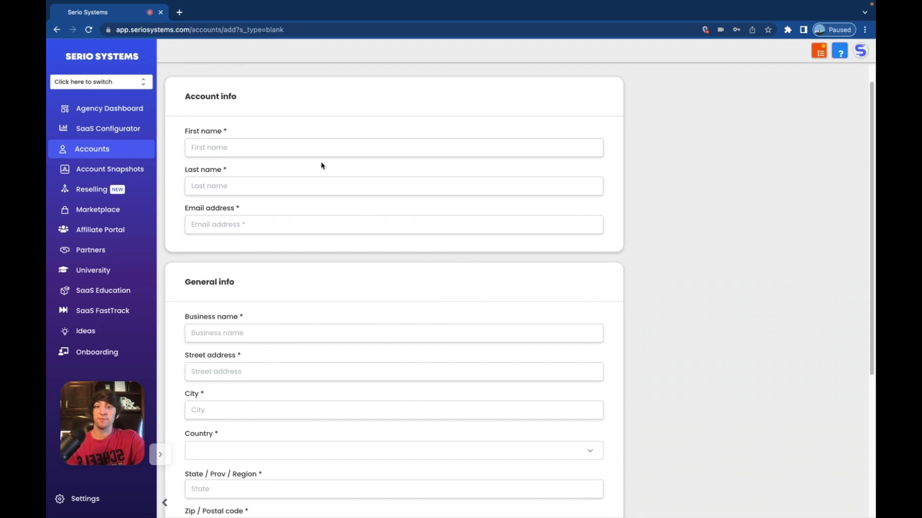
scroll(319, 203, down, 3)
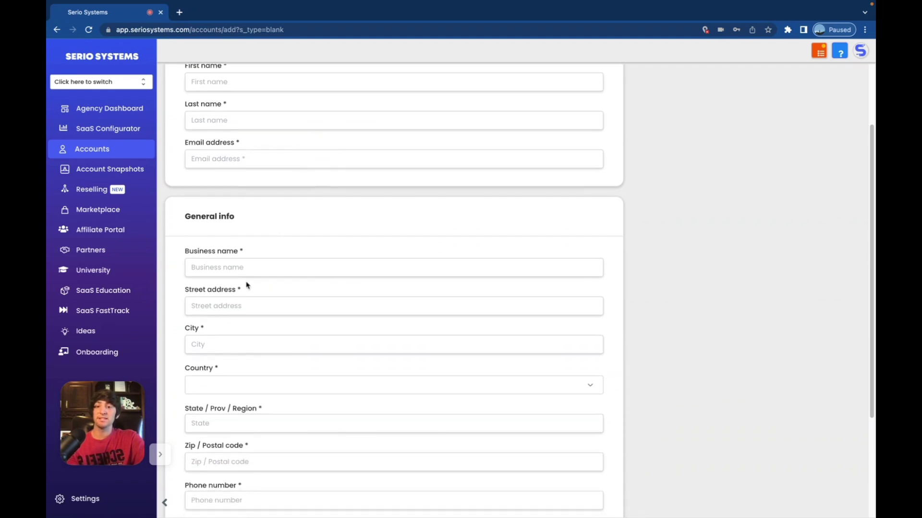
scroll(245, 284, down, 1)
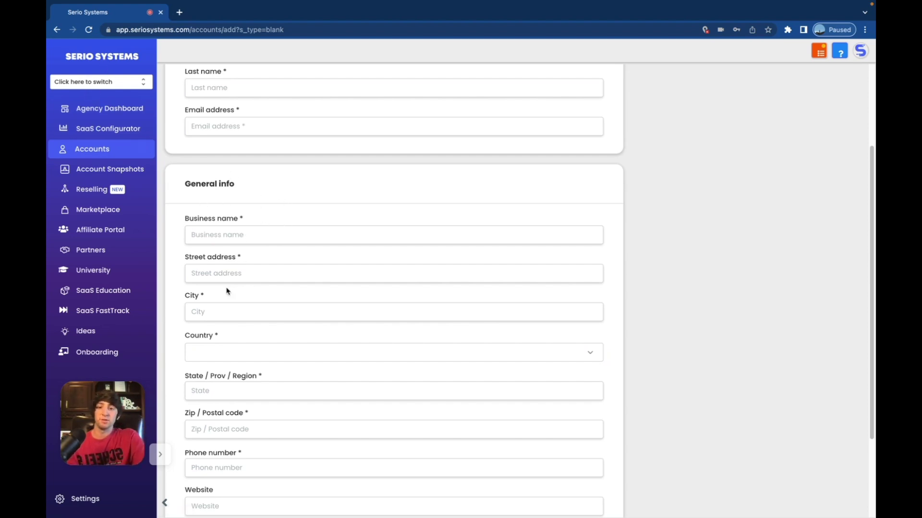
scroll(233, 293, down, 3)
scroll(226, 374, down, 1)
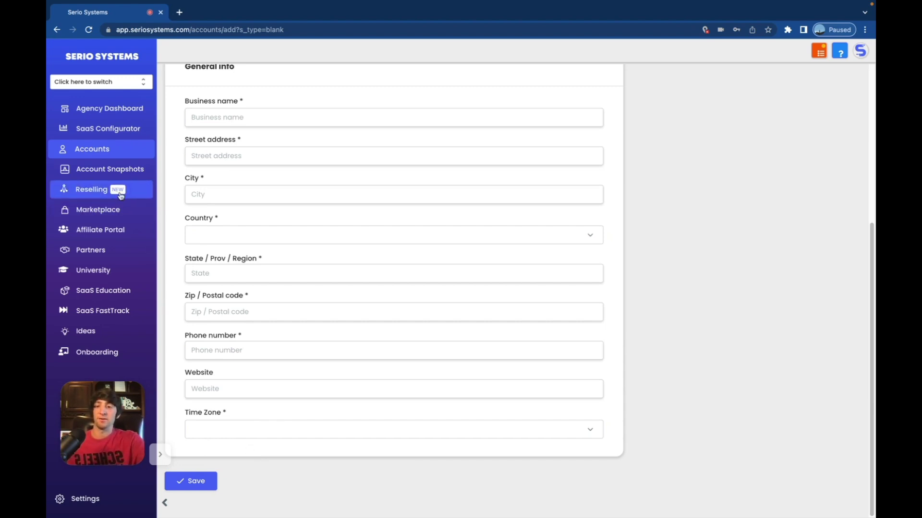
key(alt+Left)
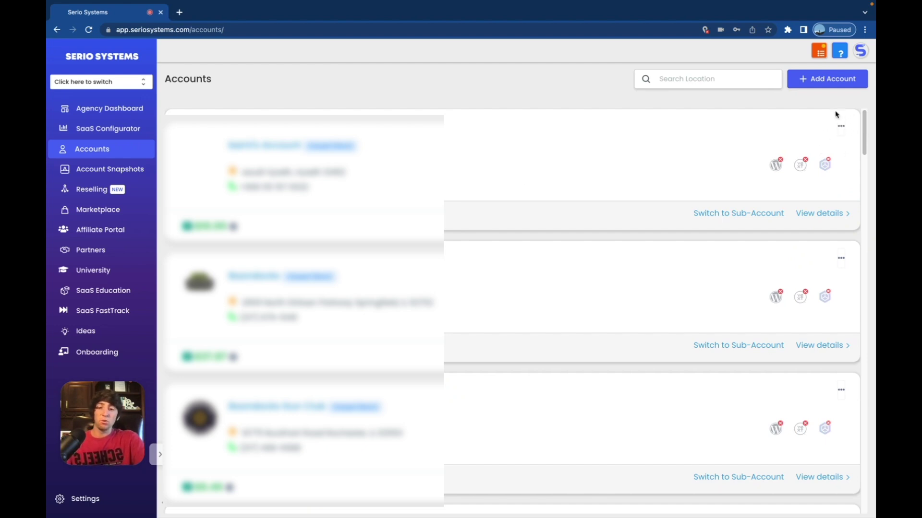
Switch the first account in the Accounts list to SaaS.
mouse_move(829, 166)
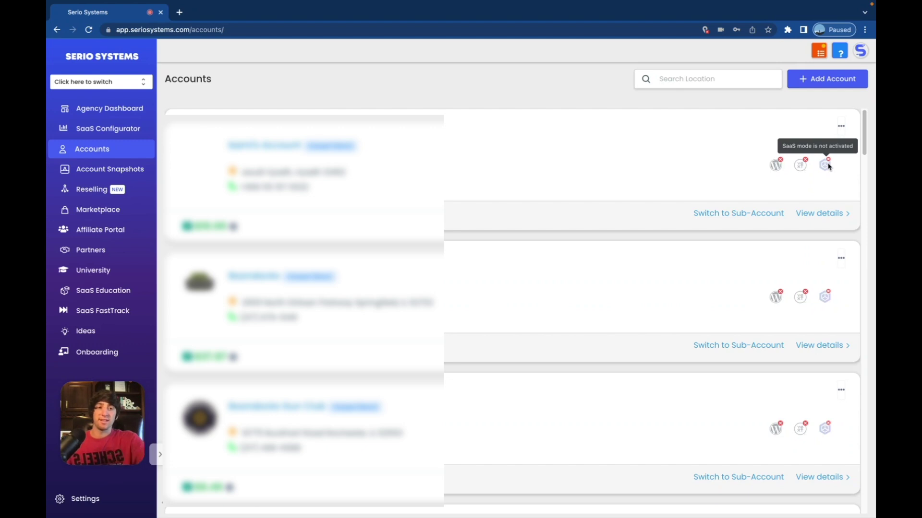
click(841, 127)
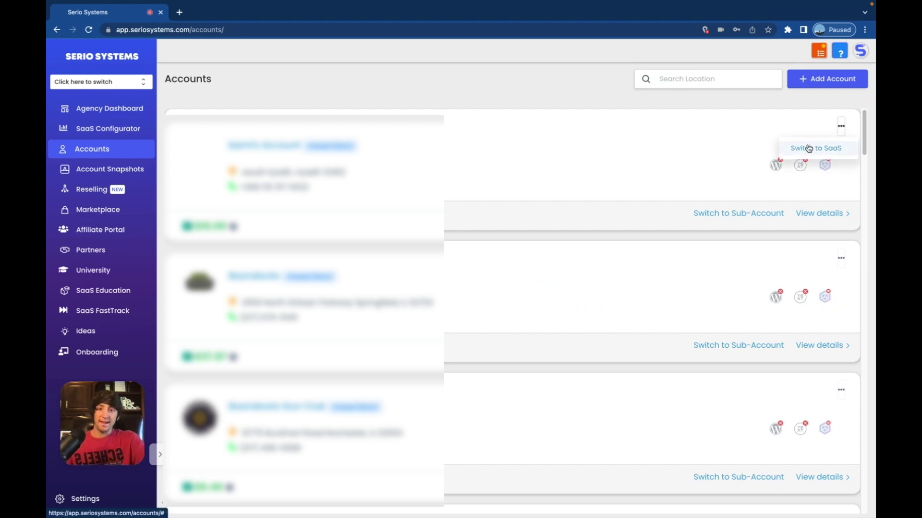
click(809, 149)
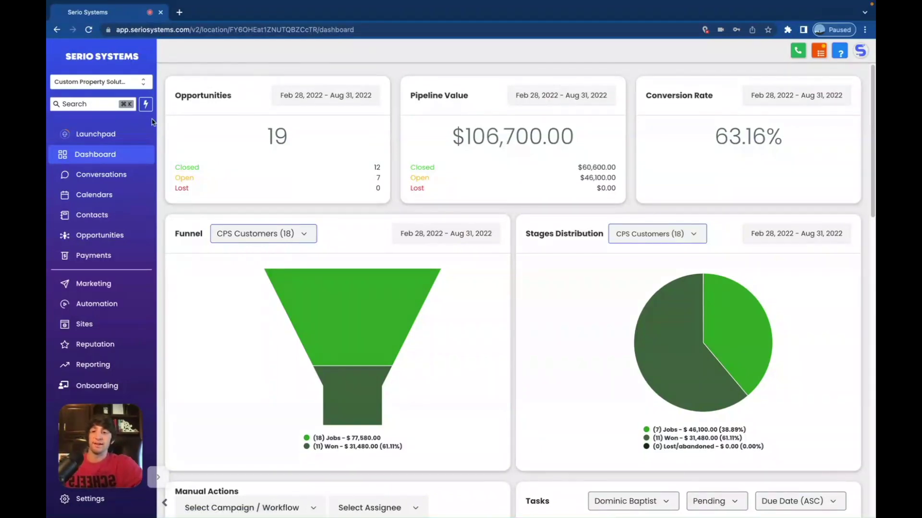
Review the sub-account's Launchpad integration checklist and go to the account settings.
click(111, 134)
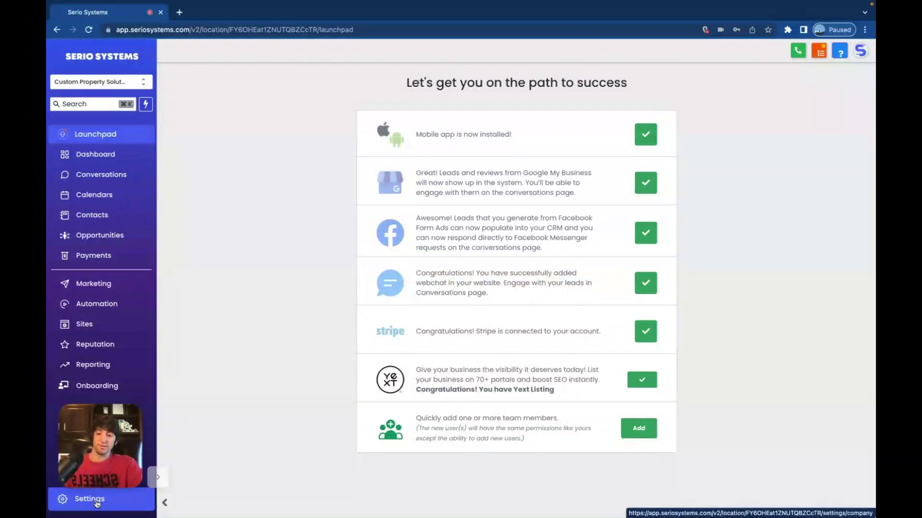
click(97, 504)
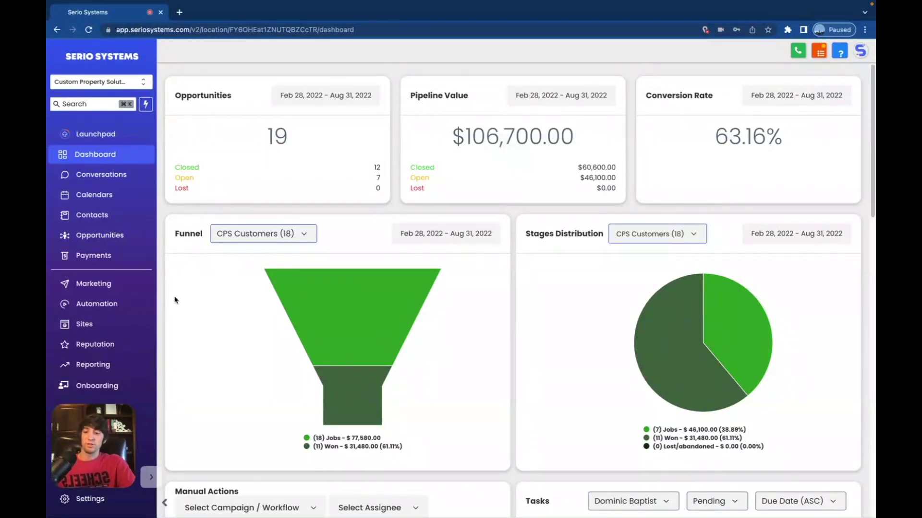
click(108, 388)
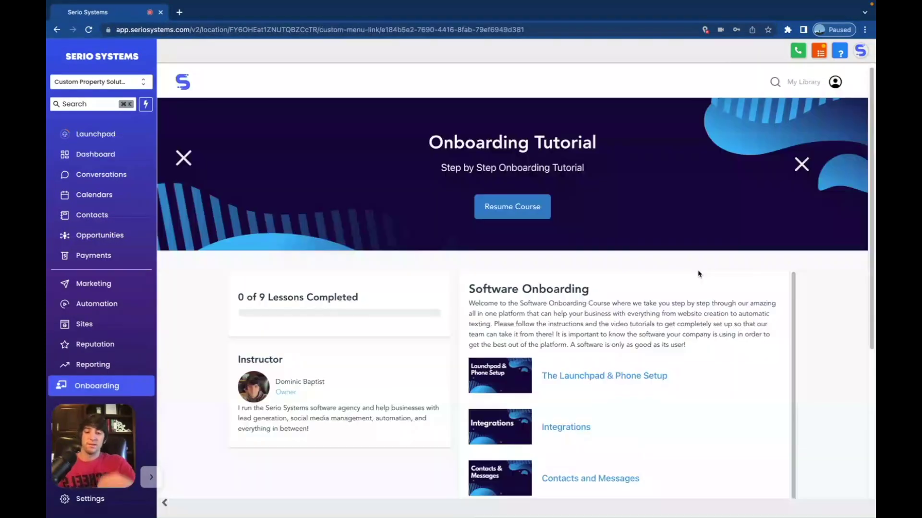
scroll(557, 401, down, 3)
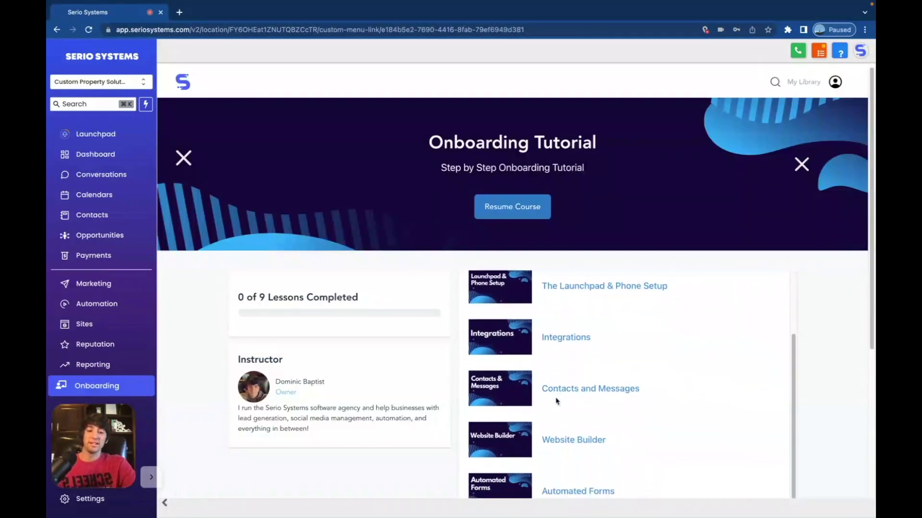
scroll(557, 401, down, 5)
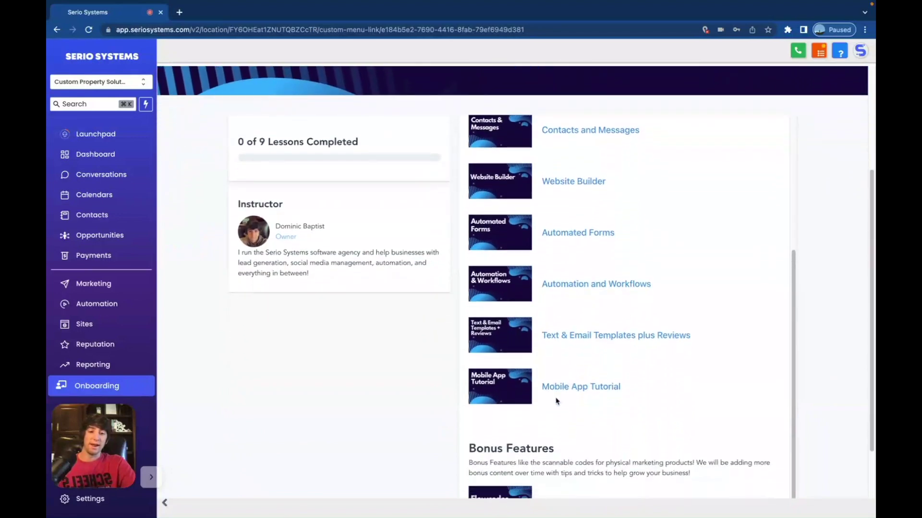
scroll(556, 401, down, 1)
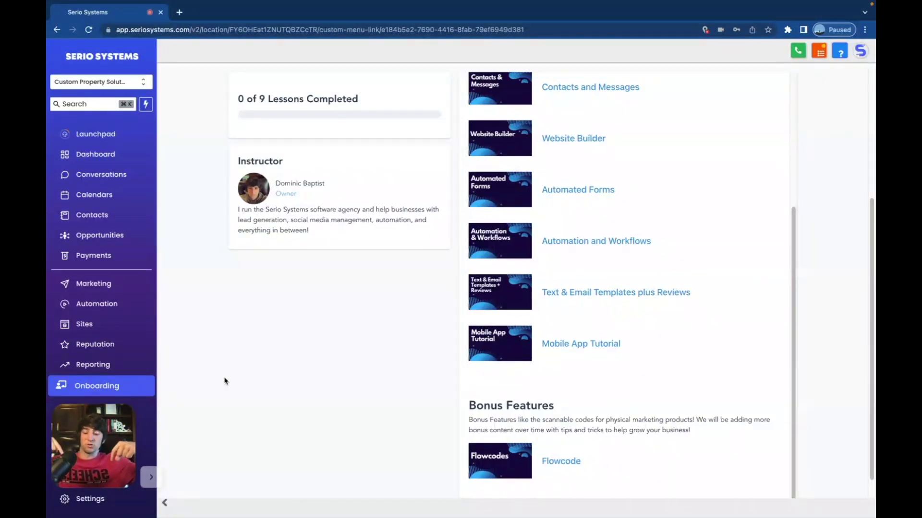
scroll(472, 336, up, 10)
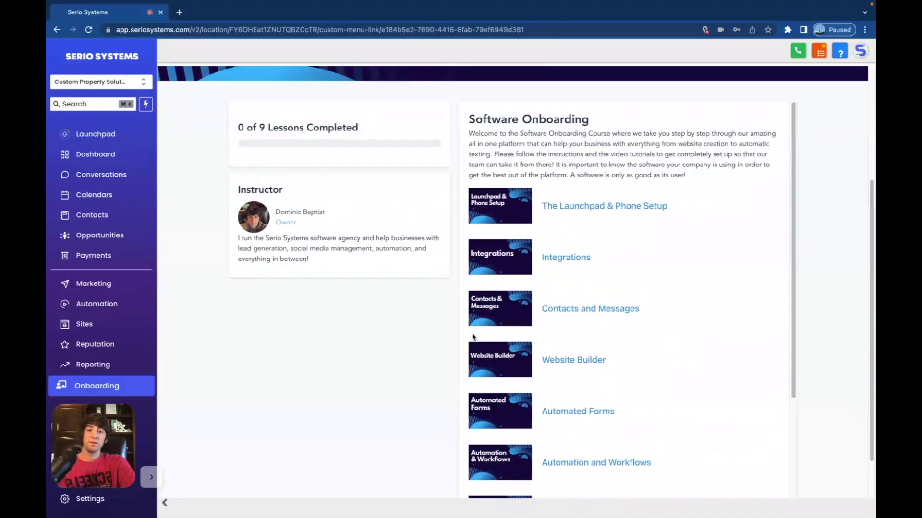
scroll(472, 336, up, 1)
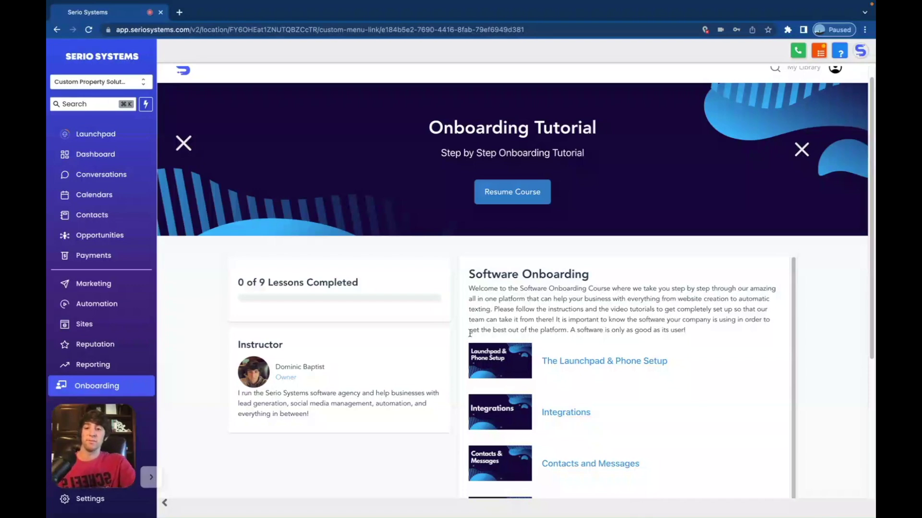
Go to Marketing and view the saved message Templates.
click(95, 287)
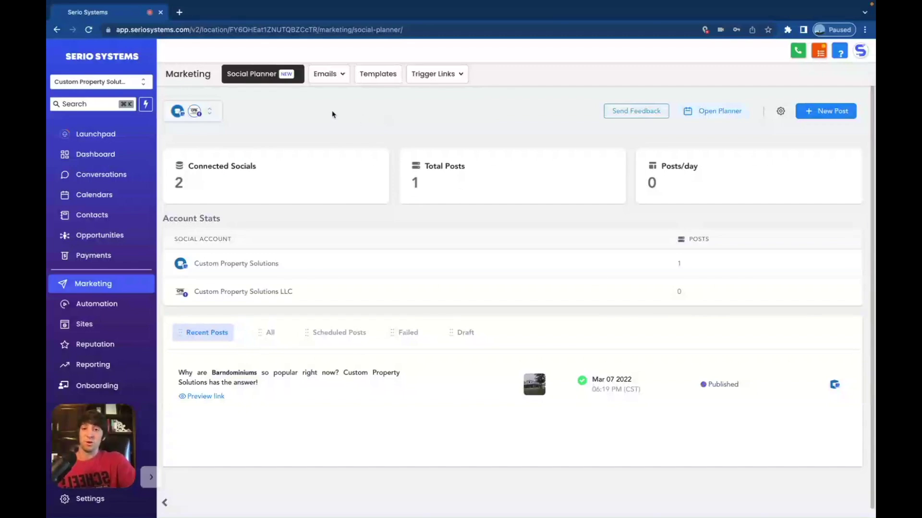
click(371, 76)
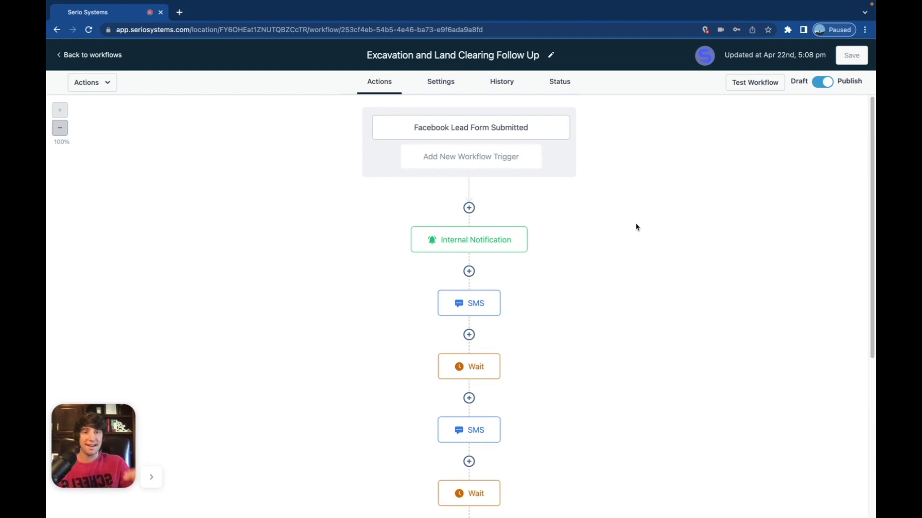
Scroll through the open workflow's steps to inspect them.
scroll(563, 273, down, 5)
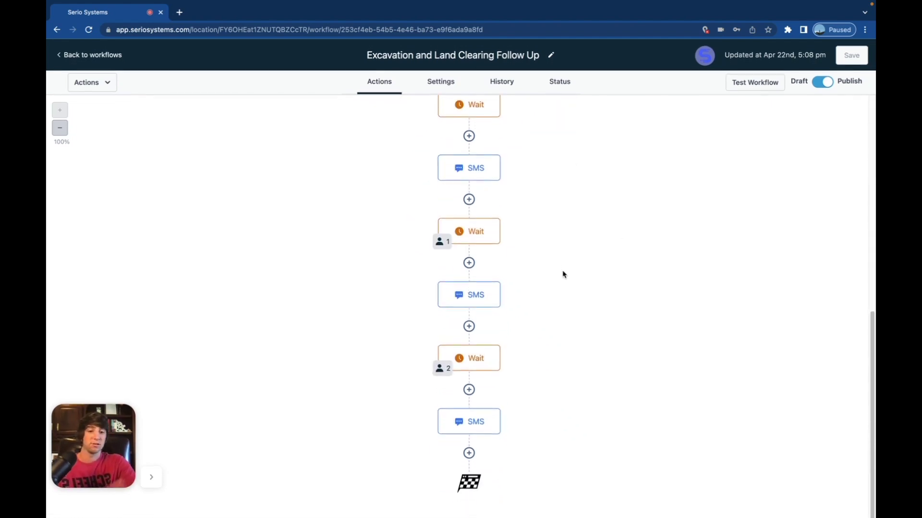
scroll(564, 274, up, 5)
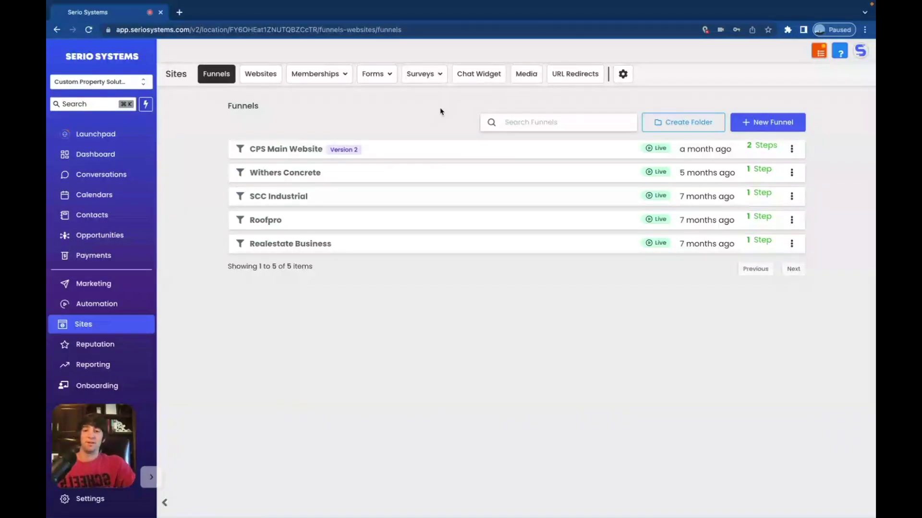
Post the reply 'thank you so much!' under the first review, then open Contacts.
click(96, 344)
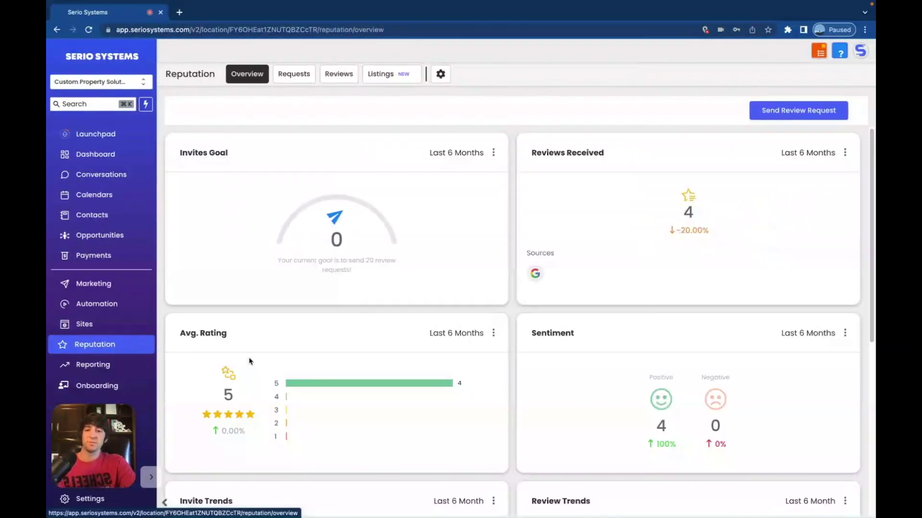
click(338, 73)
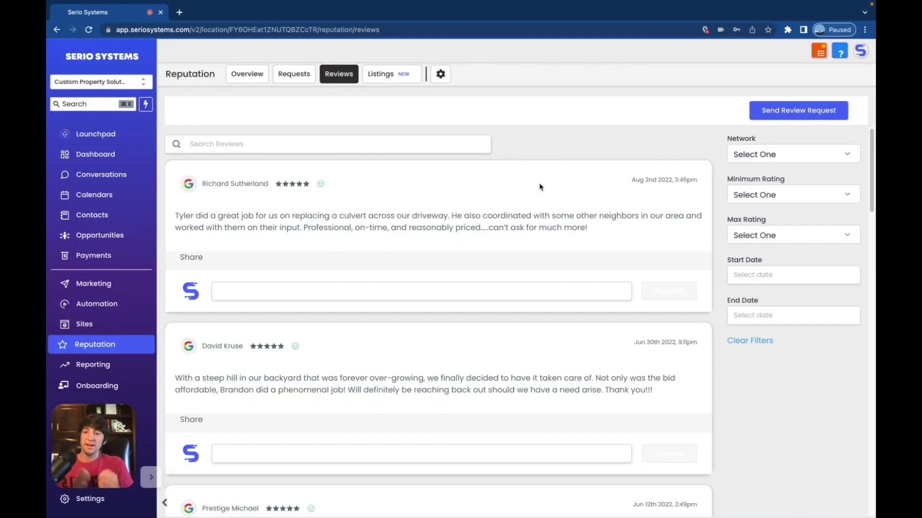
click(242, 289)
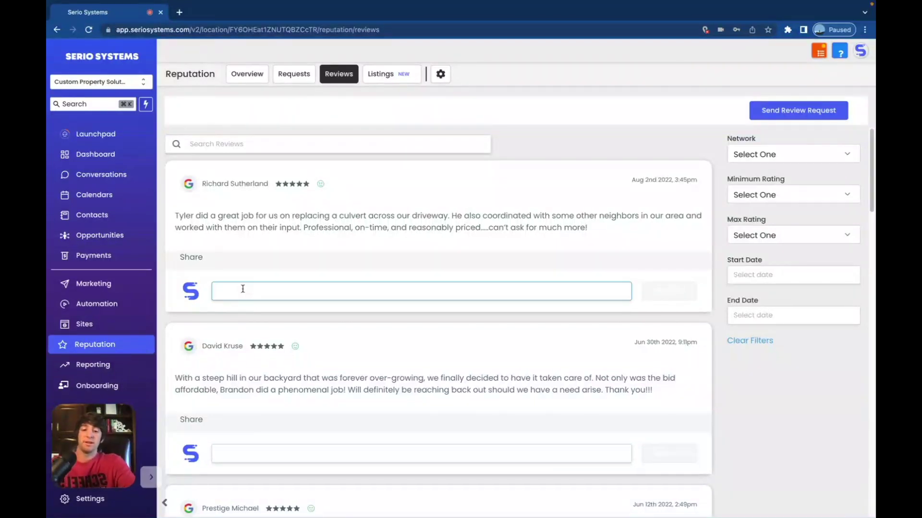
text(thank you so much!)
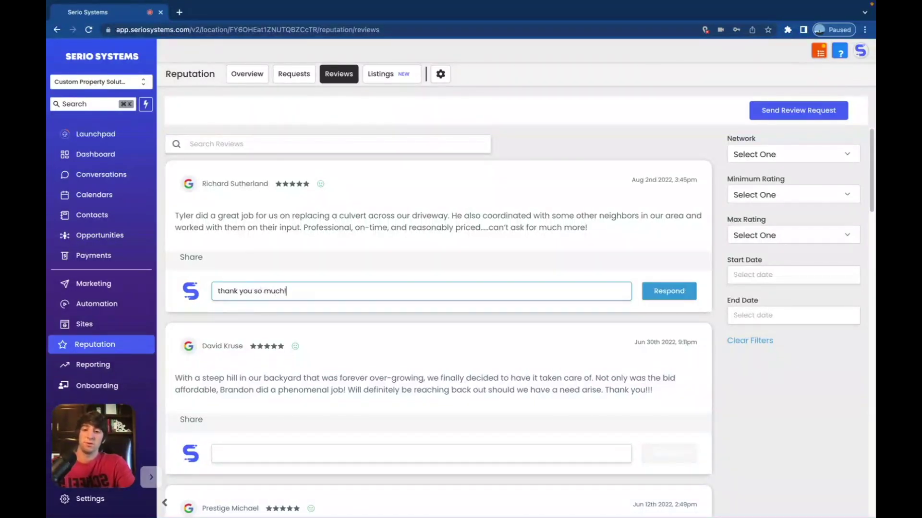
click(654, 289)
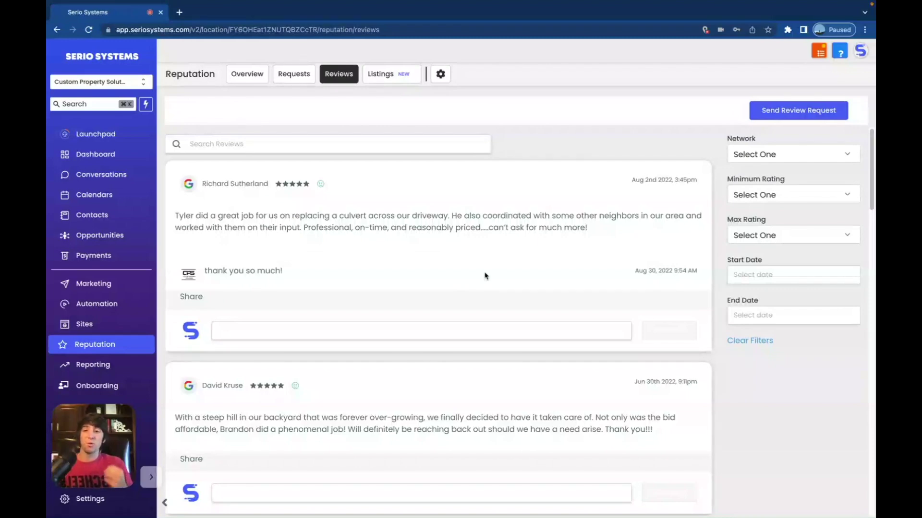
click(113, 221)
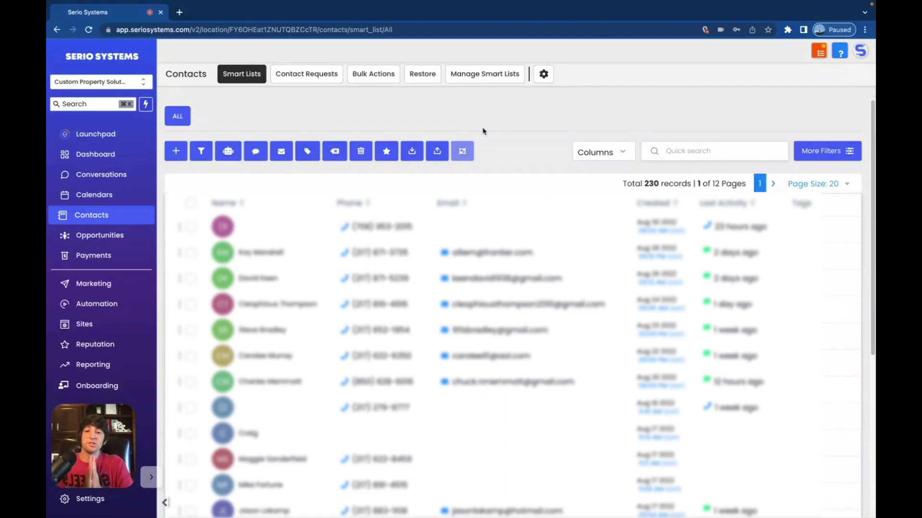